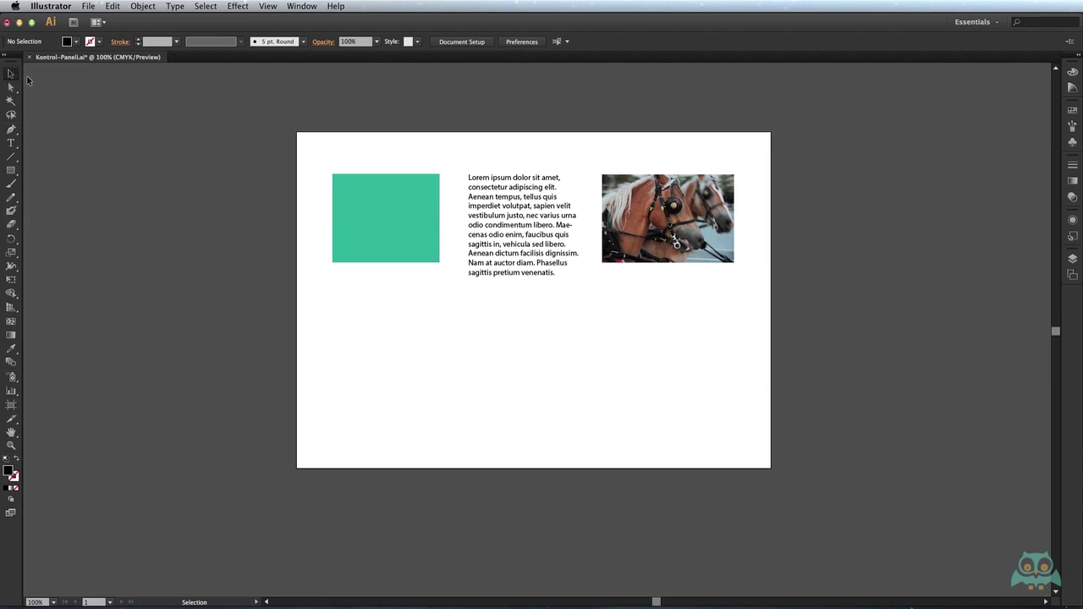
Browse the Window menu, set the Tools panel to two columns, and open the Type tool flyout.
{"action": "left_click", "coordinate": [307, 8]}
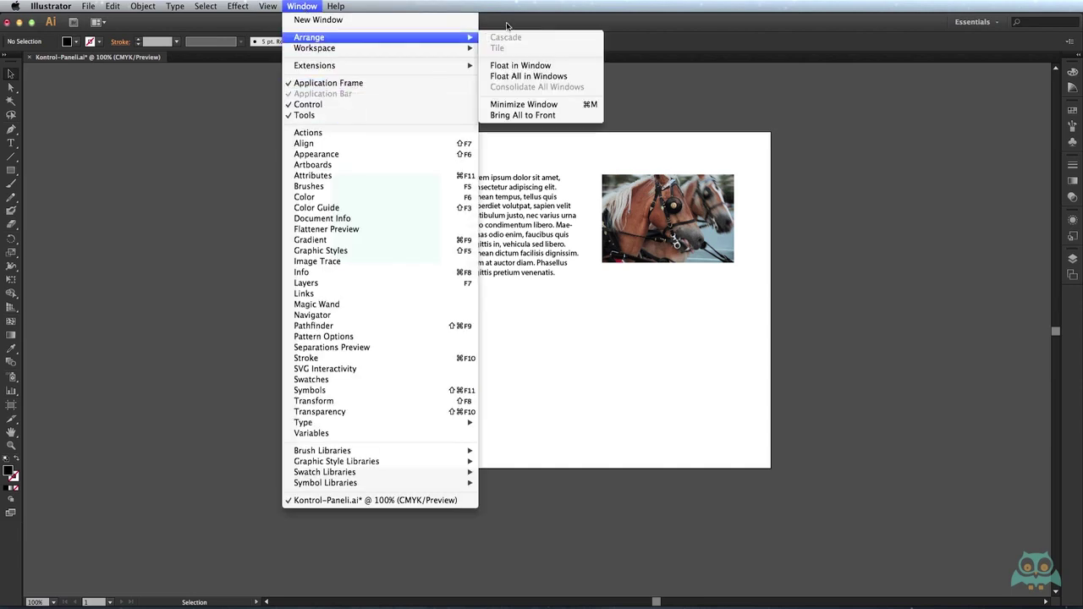
{"action": "left_click", "coordinate": [506, 26]}
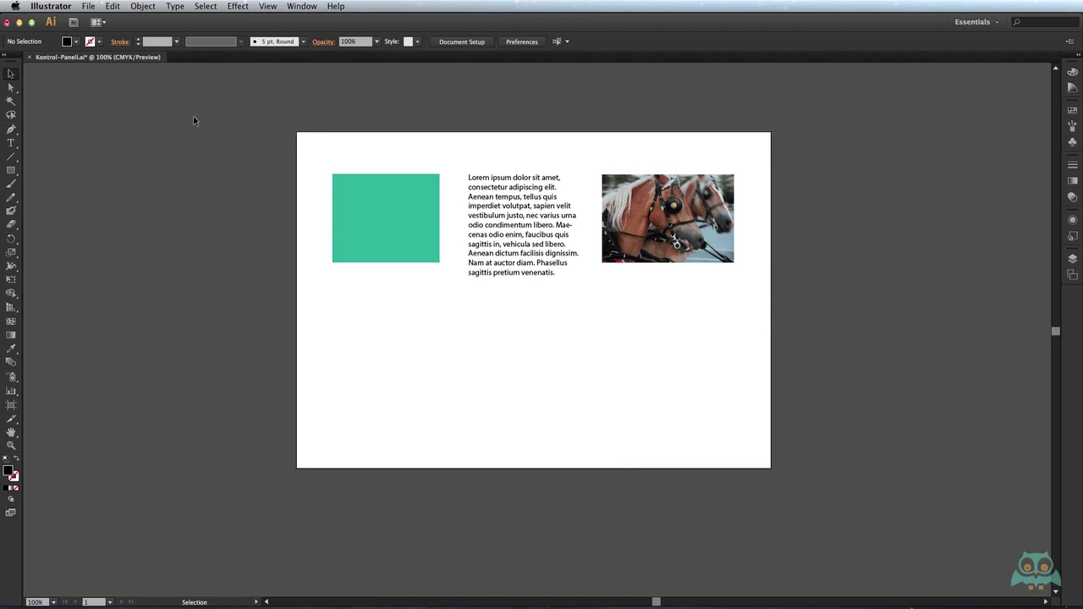
{"action": "left_click", "coordinate": [5, 58]}
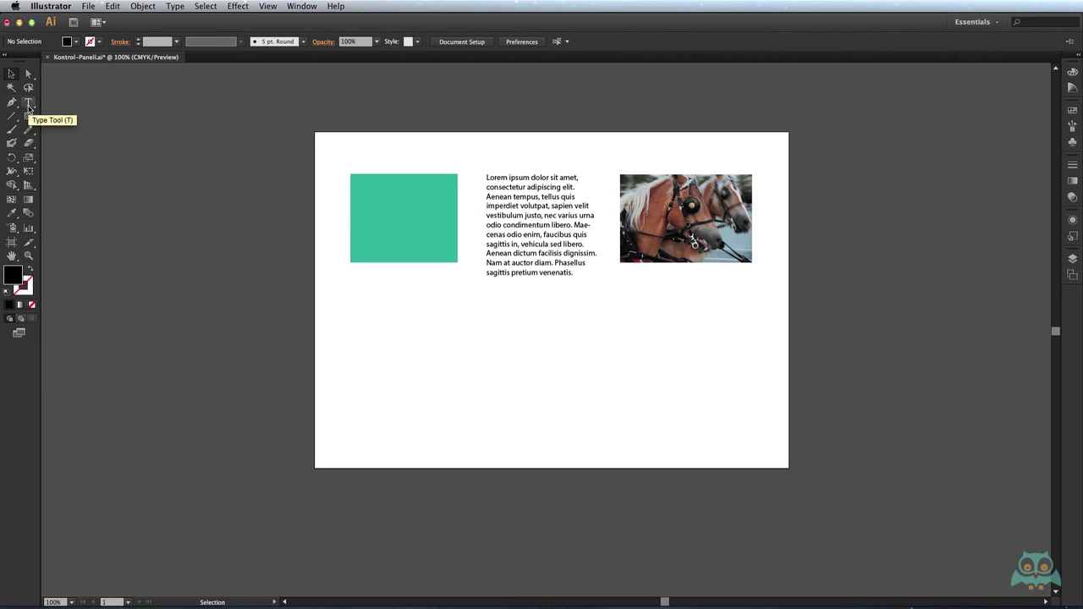
{"action": "left_click", "coordinate": [30, 105]}
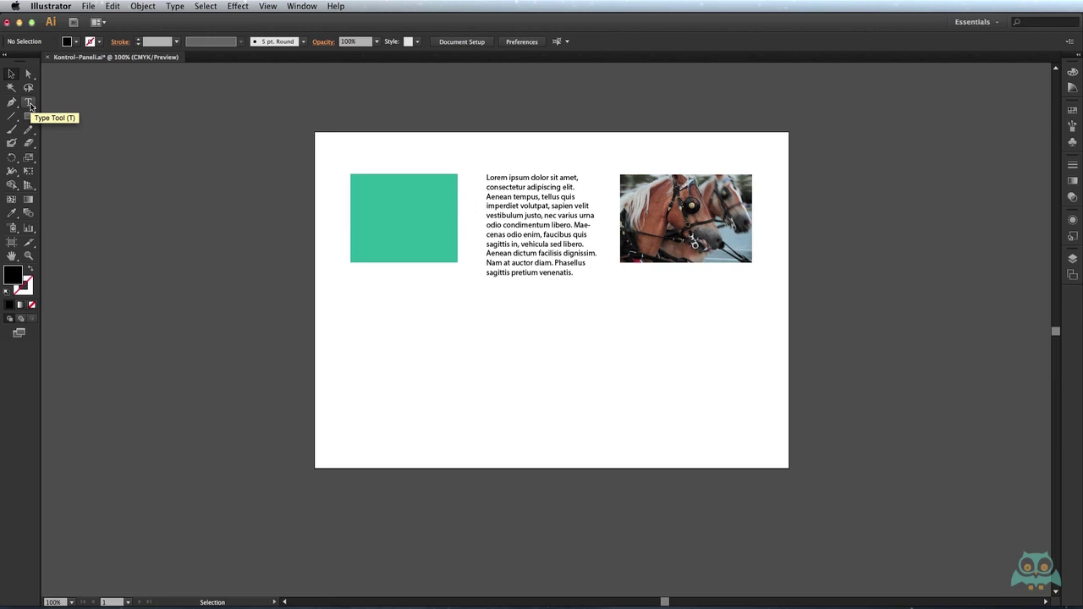
{"action": "left_click", "coordinate": [30, 105]}
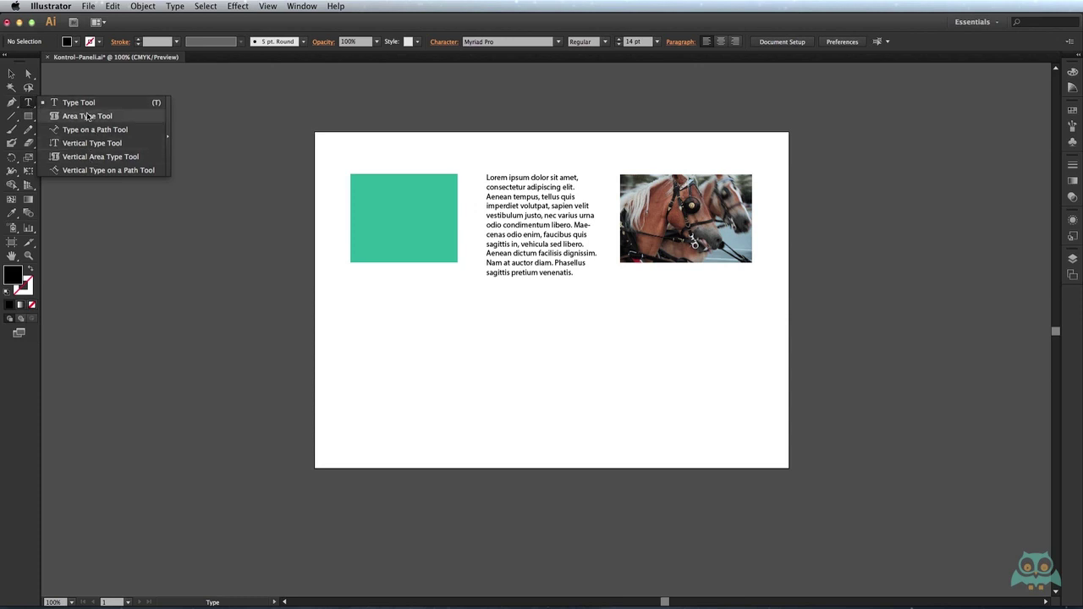
Show the Rectangle tool flyout and close it with the Rectangle tool active.
{"action": "left_click", "coordinate": [28, 121]}
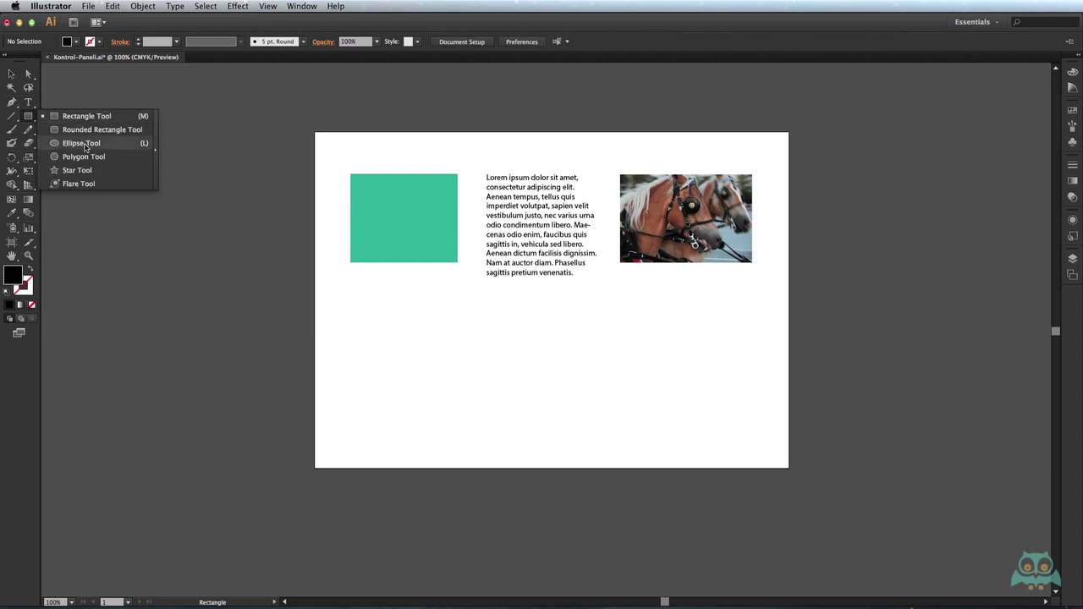
{"action": "left_click", "coordinate": [29, 121]}
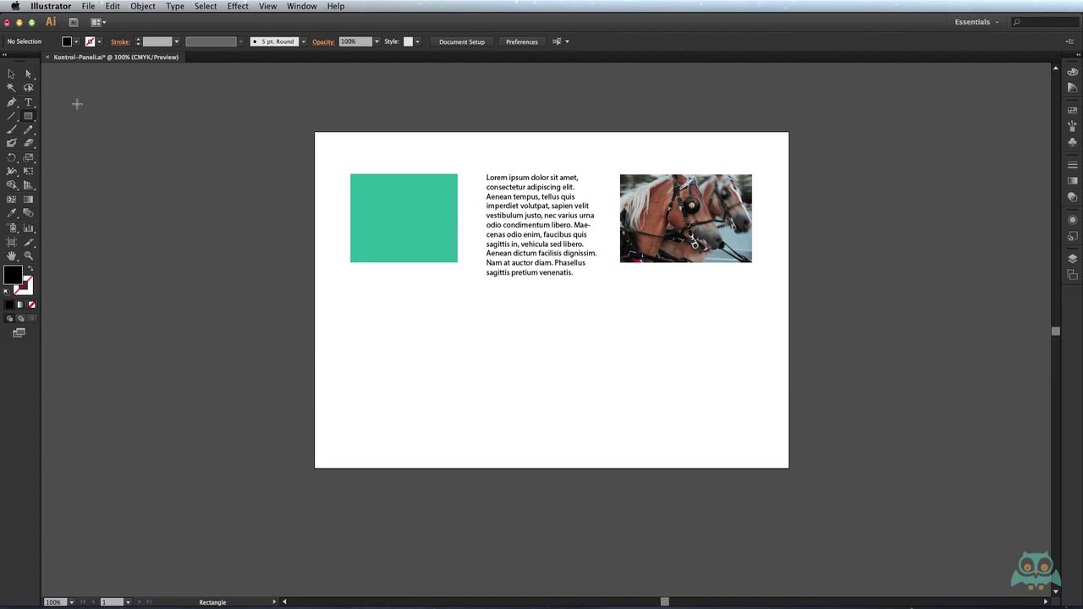
Switch to the Selection tool (V), then reveal the Rectangle tool flyout.
{"action": "key", "text": "v"}
{"action": "left_click_drag", "start_coordinate": [28, 116], "coordinate": [72, 148]}
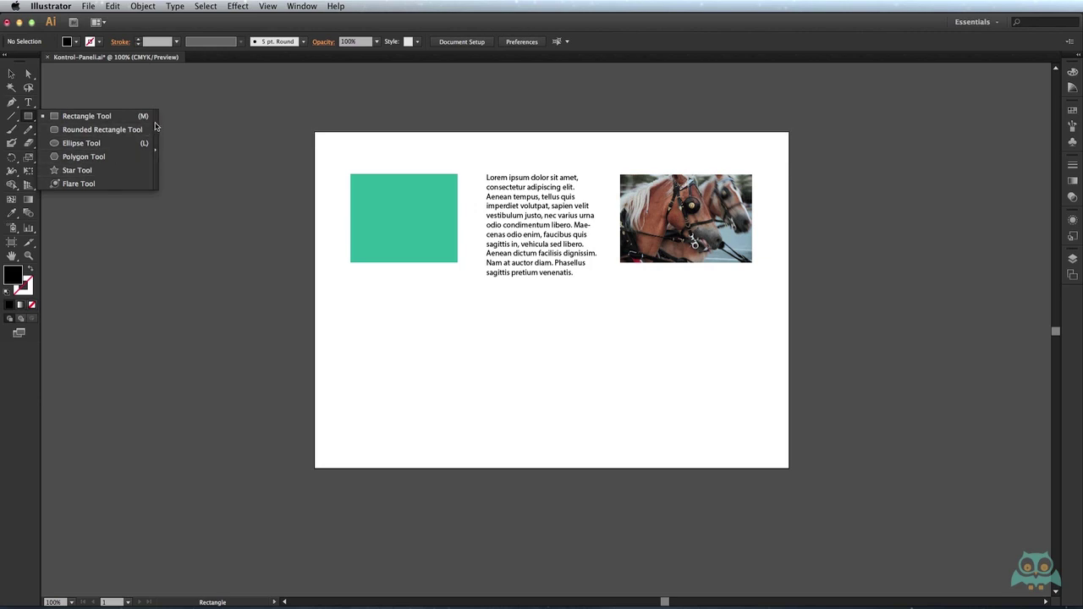
Tear the shape-tool flyout off into its own floating panel.
{"action": "left_click", "coordinate": [154, 126]}
{"action": "left_click_drag", "start_coordinate": [91, 126], "coordinate": [233, 99]}
{"action": "key", "text": "l"}
Try the Rectangle and Rounded Rectangle tools, ending with the Ellipse tool active.
{"action": "left_click", "coordinate": [187, 117]}
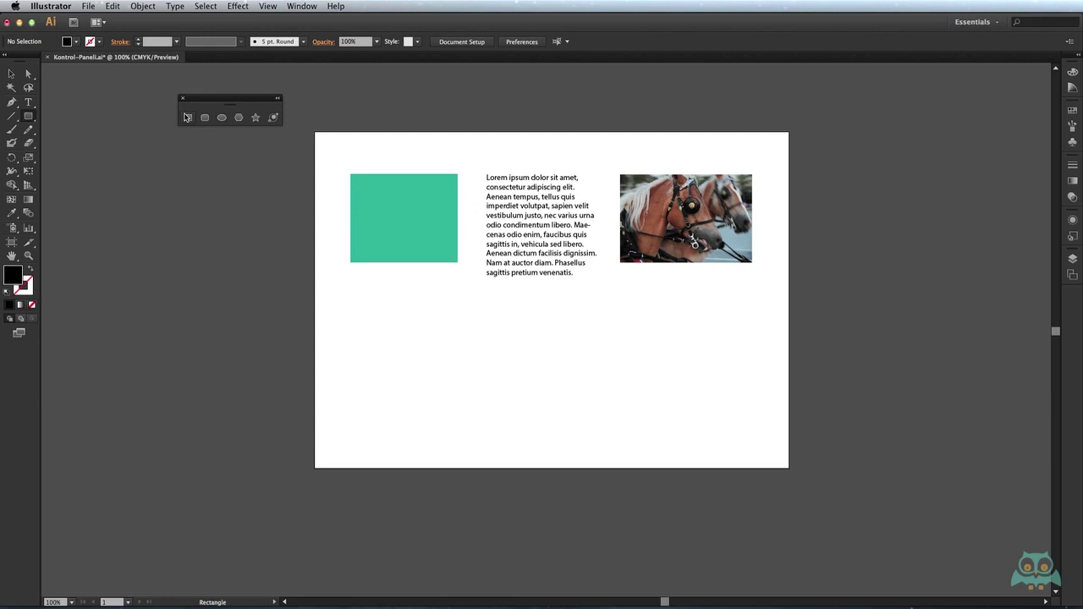
{"action": "left_click_drag", "start_coordinate": [33, 118], "coordinate": [99, 149]}
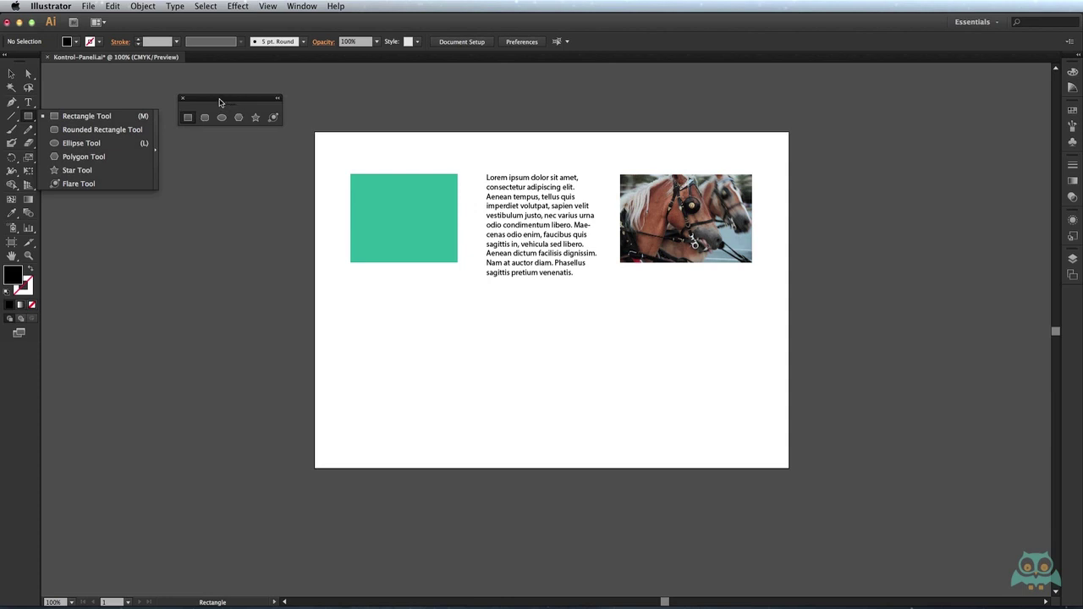
{"action": "left_click", "coordinate": [204, 118]}
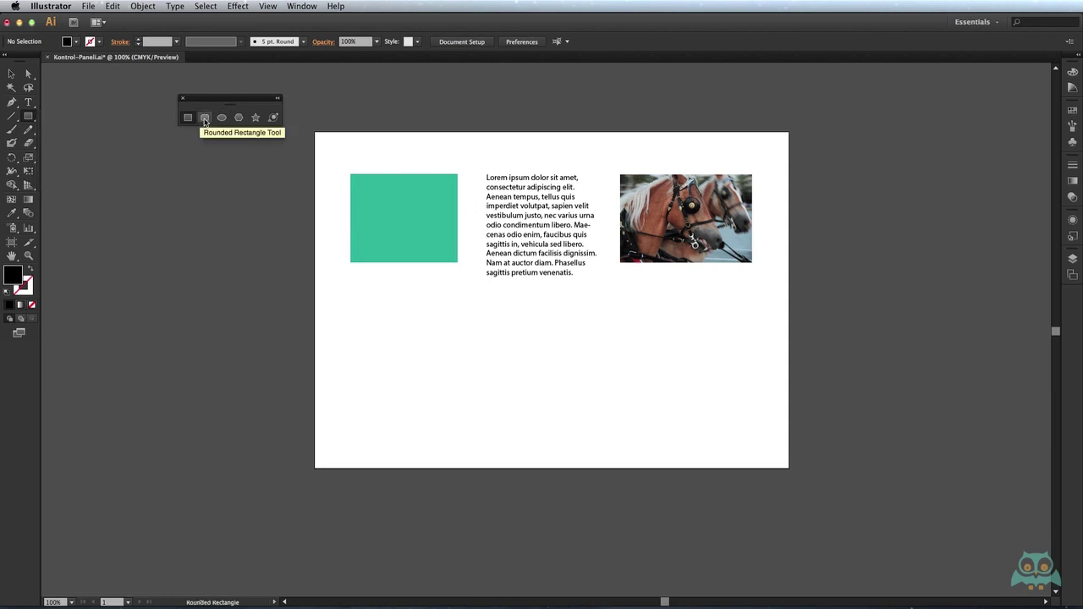
{"action": "left_click", "coordinate": [221, 118]}
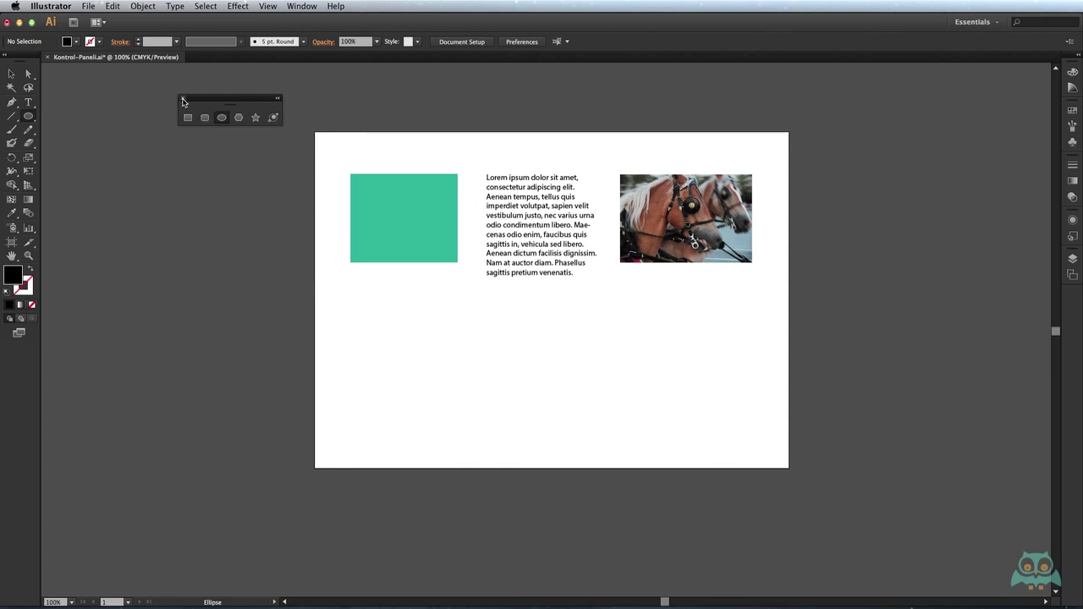
Close the floating shape panel and toggle the toolbox to one column and back to two.
{"action": "left_click", "coordinate": [182, 100]}
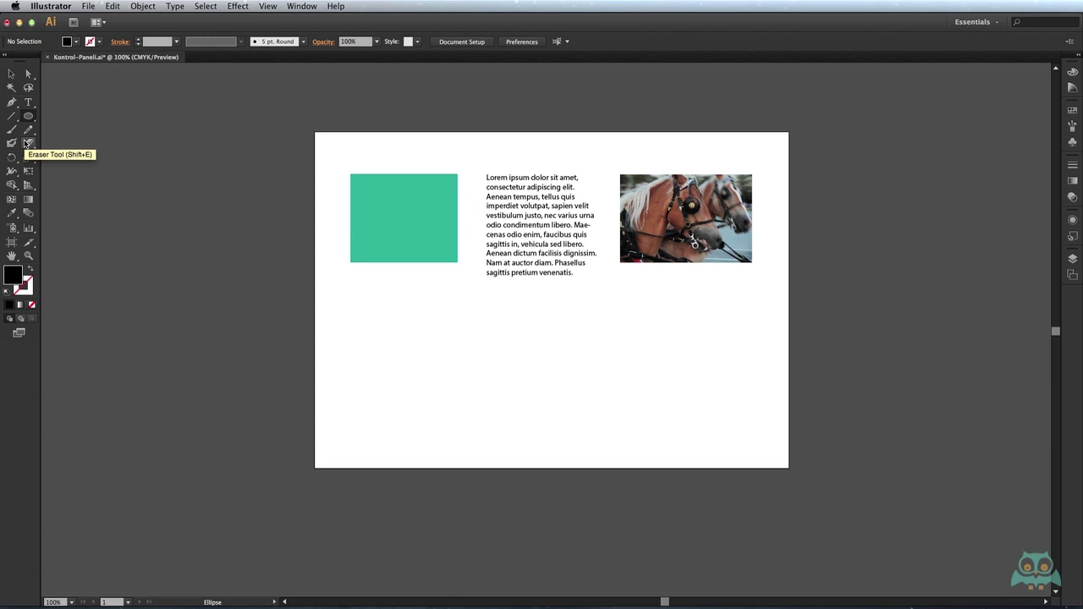
{"action": "left_click", "coordinate": [7, 55]}
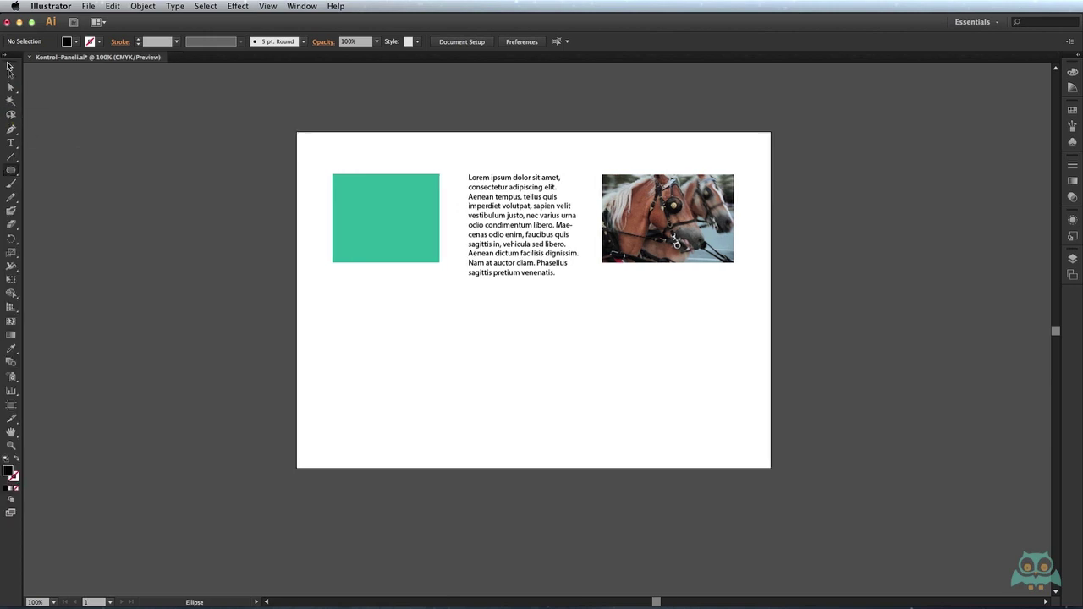
{"action": "left_click", "coordinate": [5, 55]}
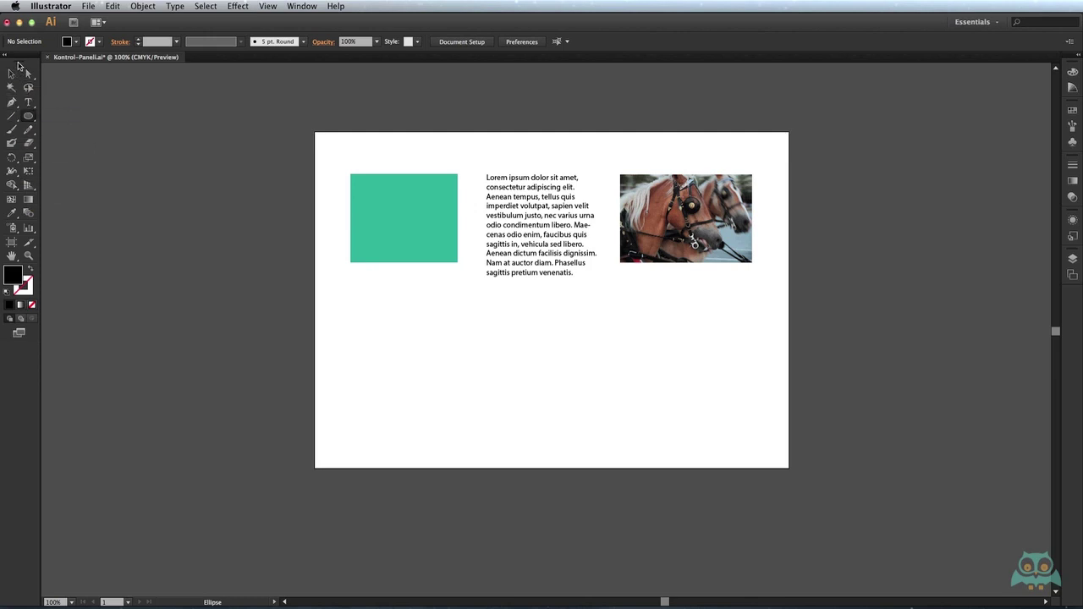
{"action": "mouse_move", "coordinate": [17, 66]}
{"action": "left_mouse_down"}
{"action": "mouse_move", "coordinate": [730, 97]}
{"action": "mouse_move", "coordinate": [973, 85]}
{"action": "left_mouse_up"}
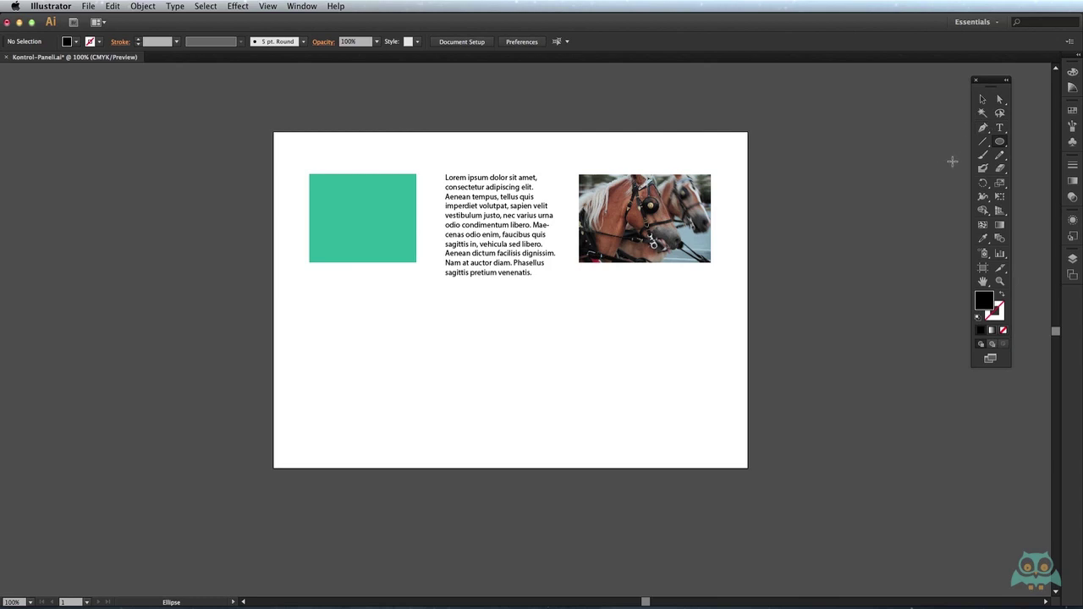
{"action": "mouse_move", "coordinate": [998, 84]}
{"action": "left_mouse_down"}
{"action": "mouse_move", "coordinate": [46, 111]}
{"action": "mouse_move", "coordinate": [56, 113]}
{"action": "mouse_move", "coordinate": [9, 100]}
{"action": "left_mouse_up"}
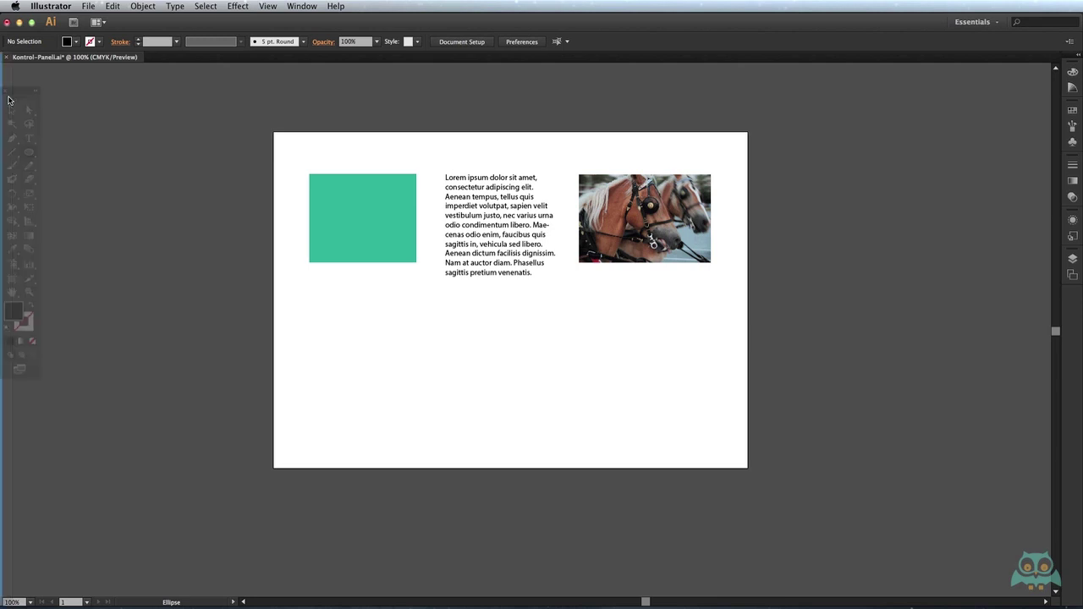
{"action": "left_click_drag", "start_coordinate": [9, 100], "coordinate": [8, 100]}
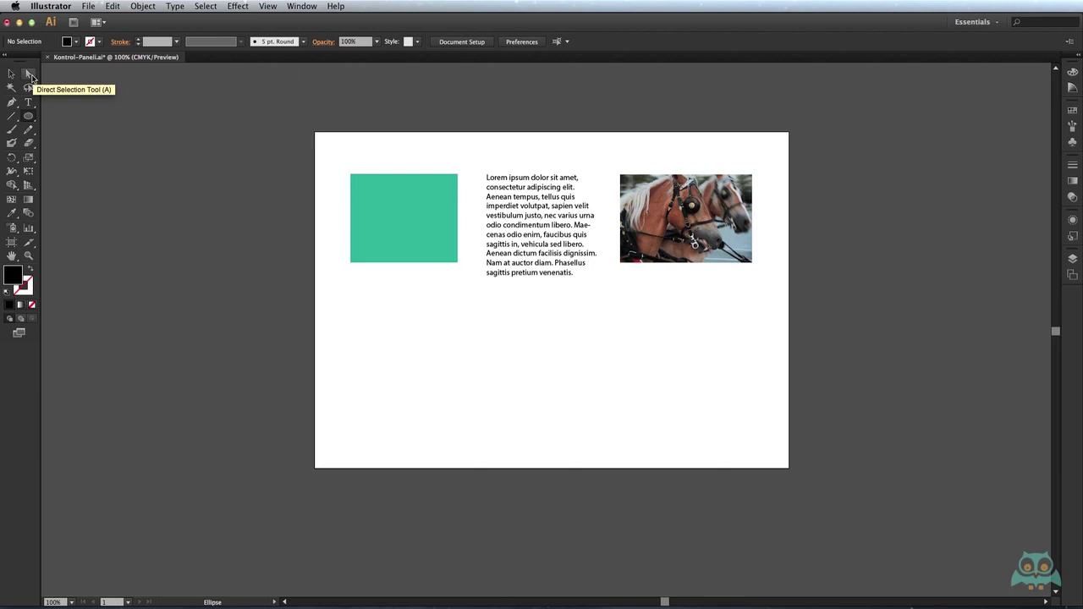
{"action": "left_click", "coordinate": [30, 119]}
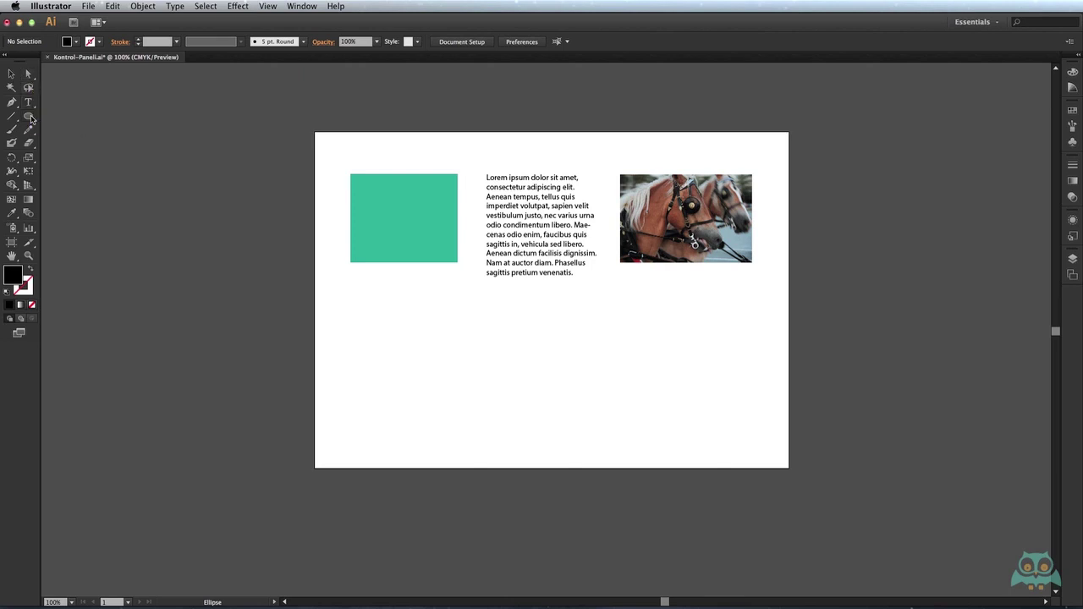